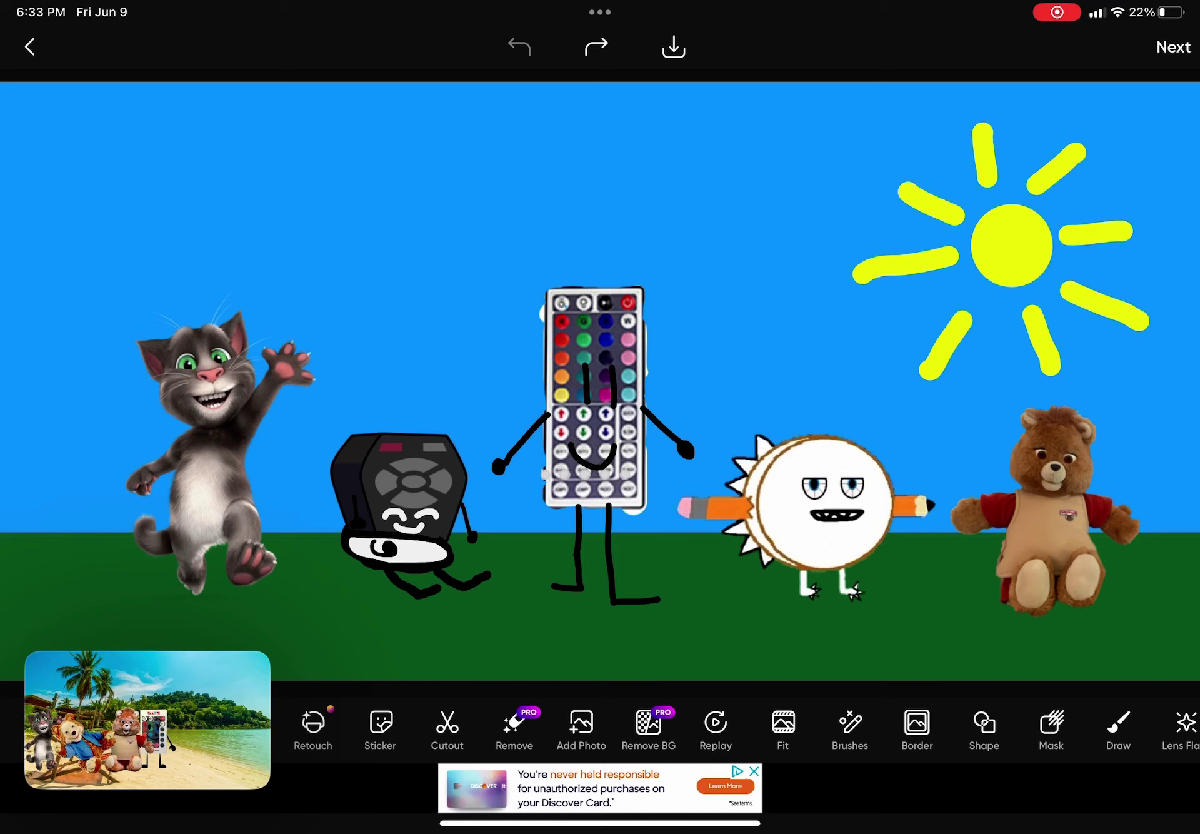
Step: Redo the swap to restore the Spiffy logo, flame, winged character, blue Y and green monster
left_click(596, 45)
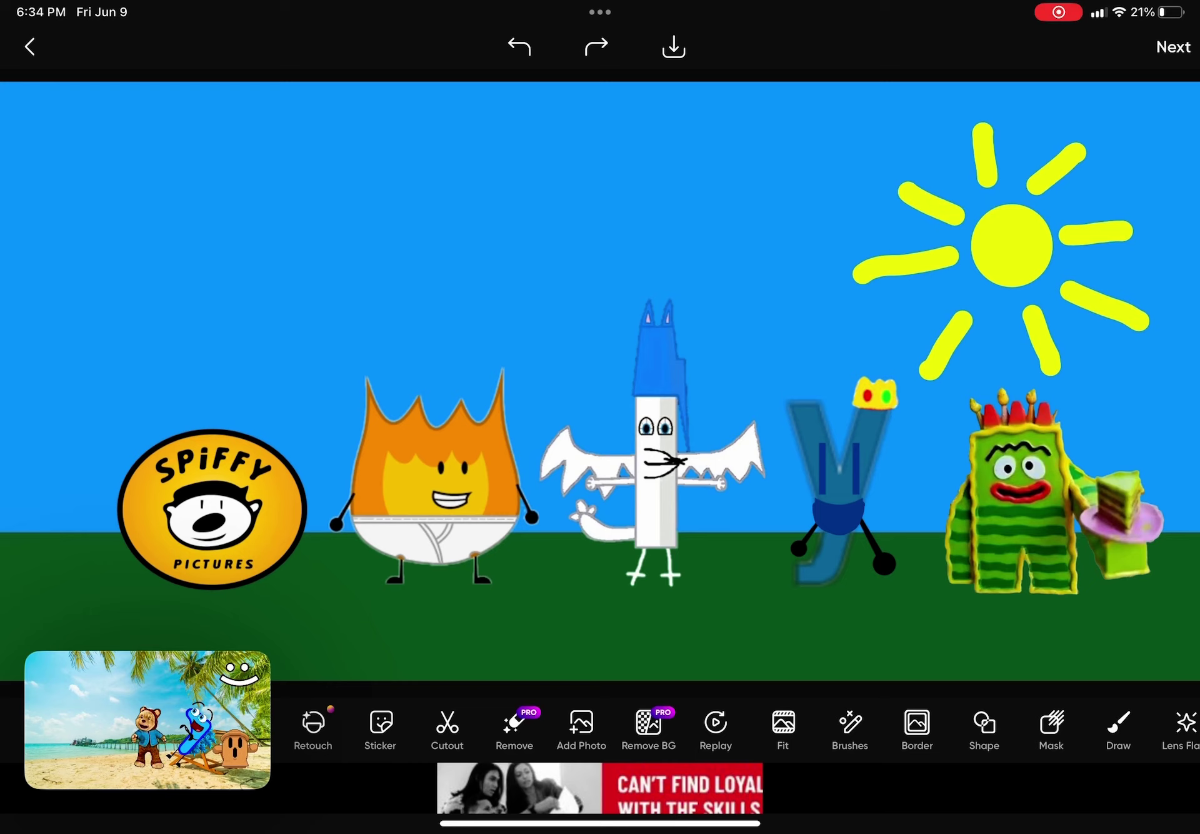
Step: Redo twice to reach the Talking Tom, remote characters, pencil-armed face and teddy bear lineup
left_click(596, 46)
left_click(597, 46)
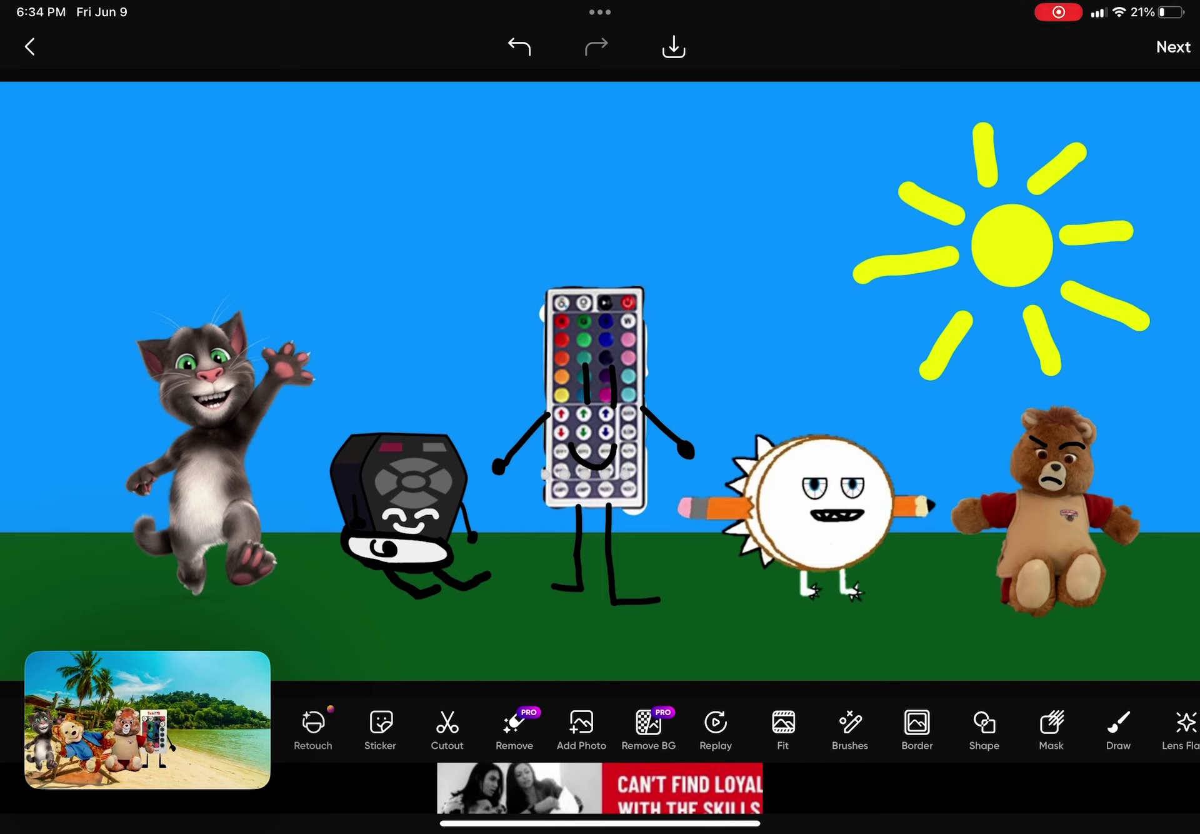